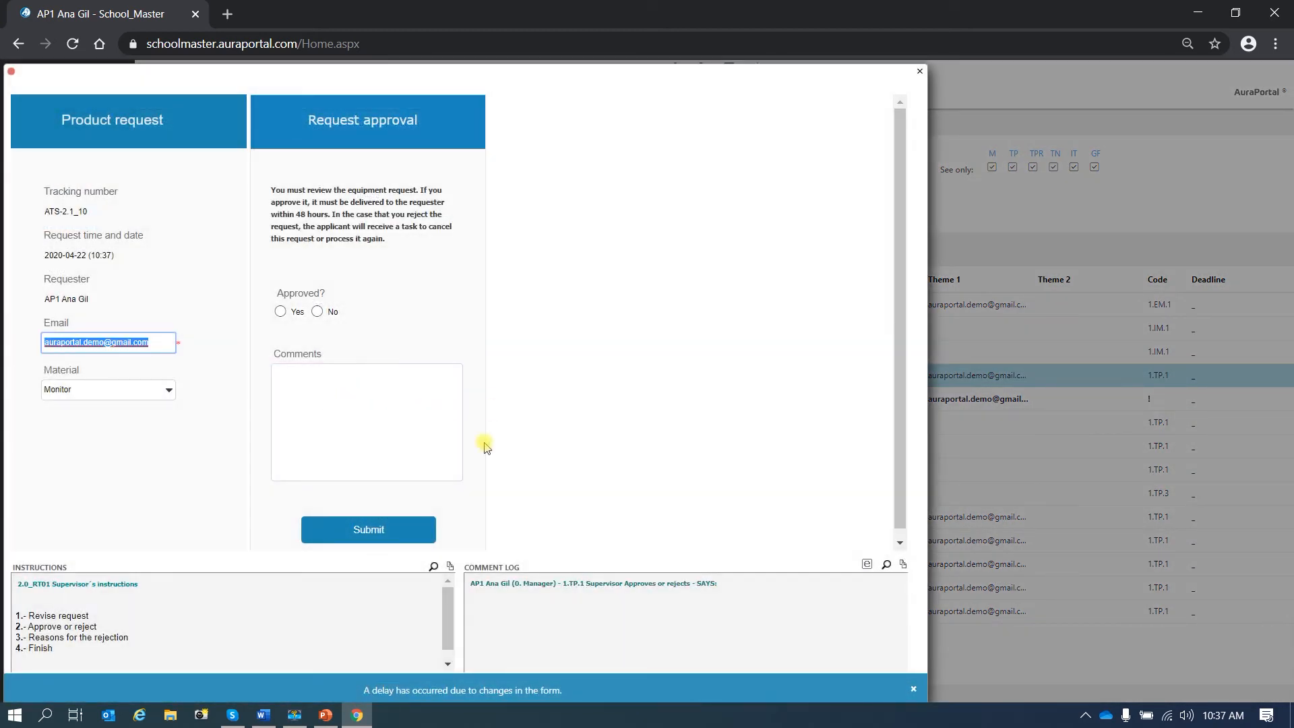
Close the supervisor approval task and list only the textual rules in the Rules family of records
{"action": "scroll", "coordinate": [304, 634], "scroll_direction": "down", "scroll_amount": 1}
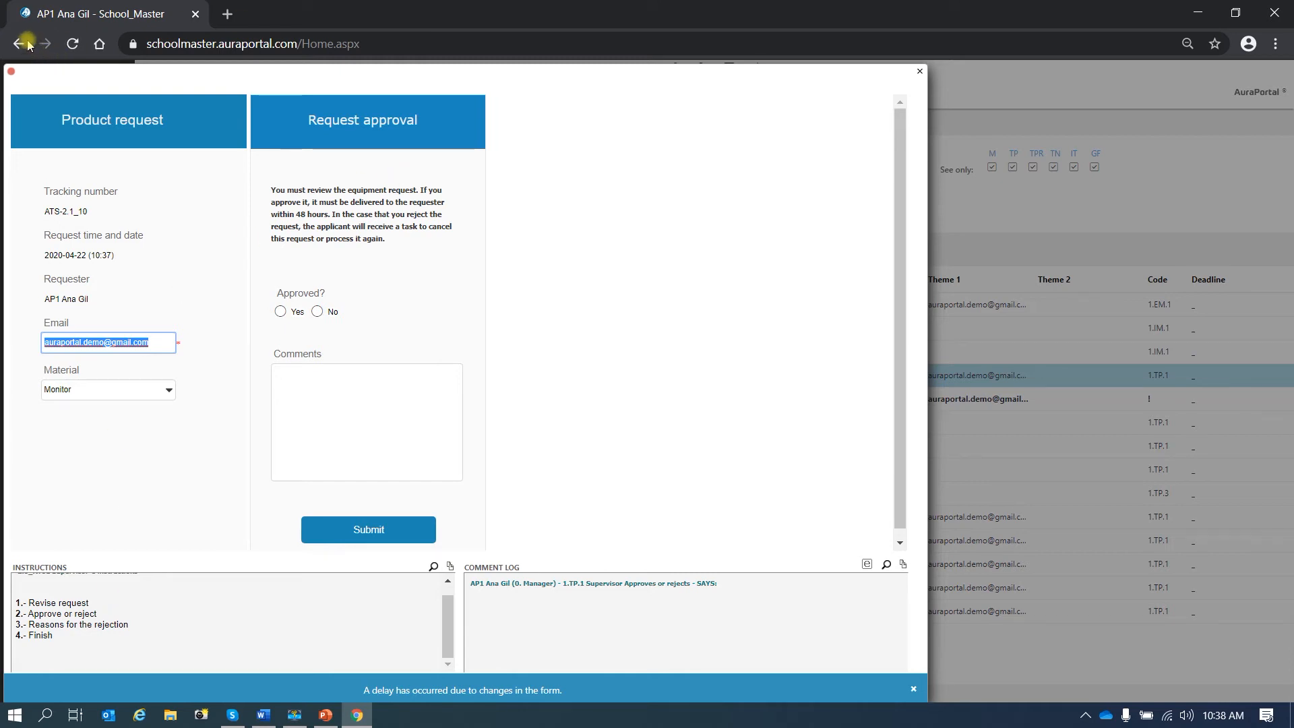
{"action": "left_click", "coordinate": [10, 72]}
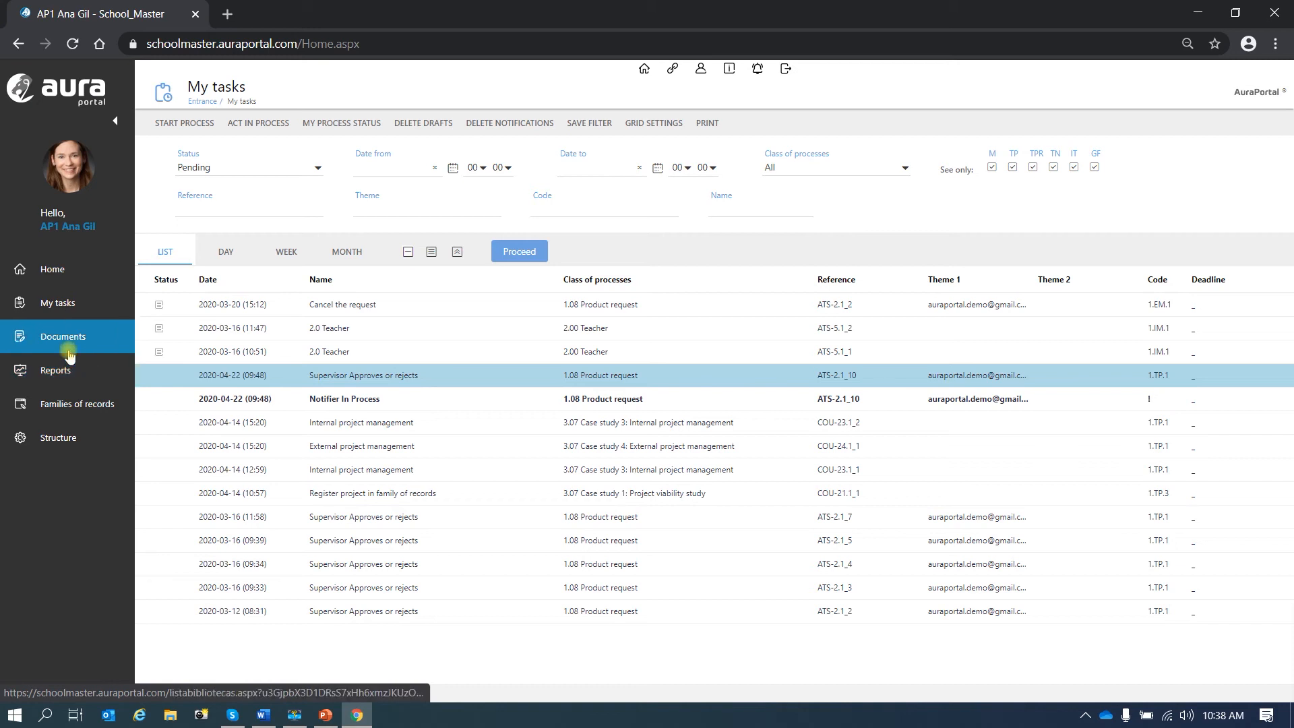
{"action": "left_click", "coordinate": [68, 402]}
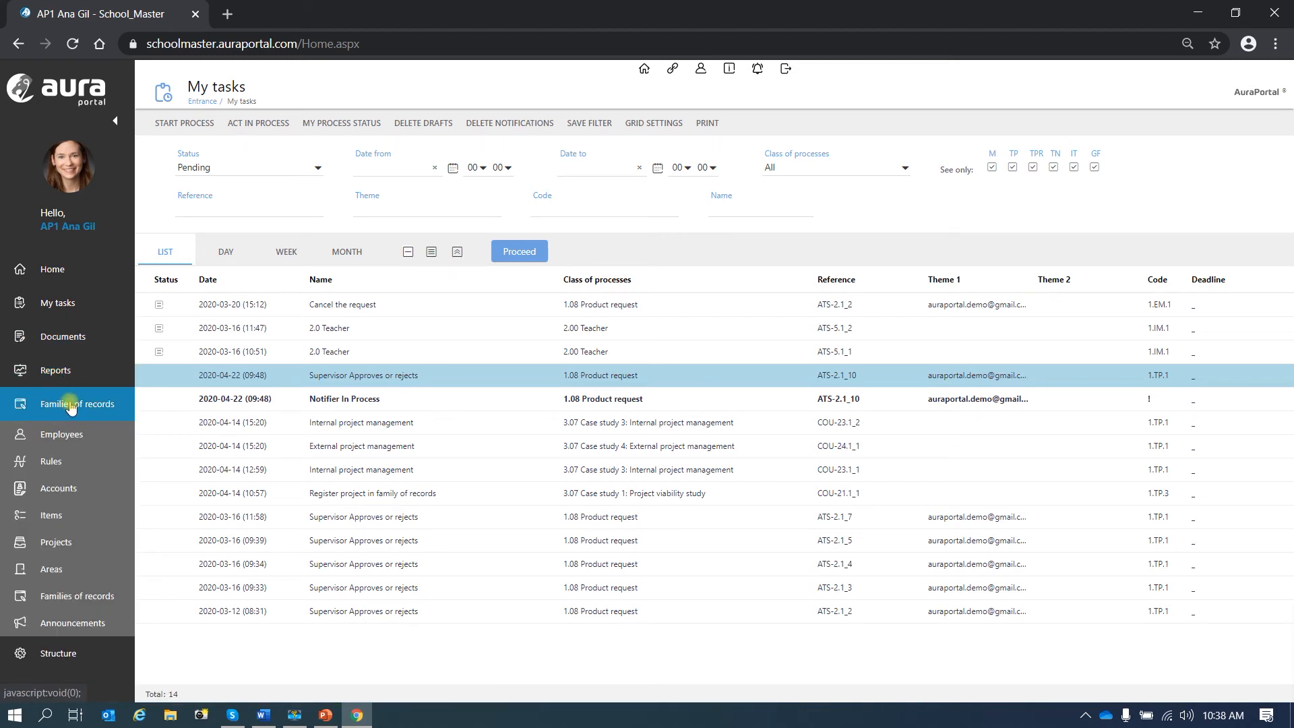
{"action": "left_click", "coordinate": [58, 466]}
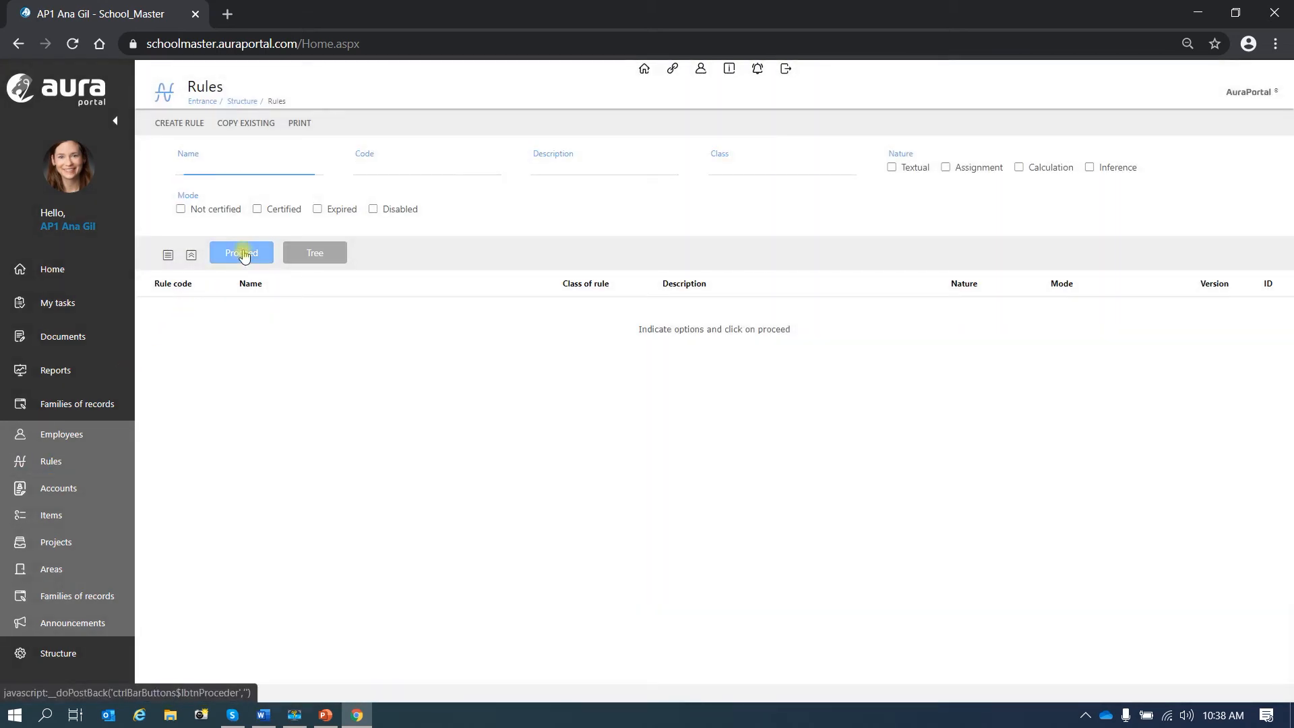
{"action": "left_click", "coordinate": [244, 255]}
{"action": "left_click", "coordinate": [892, 169]}
{"action": "left_click", "coordinate": [241, 253]}
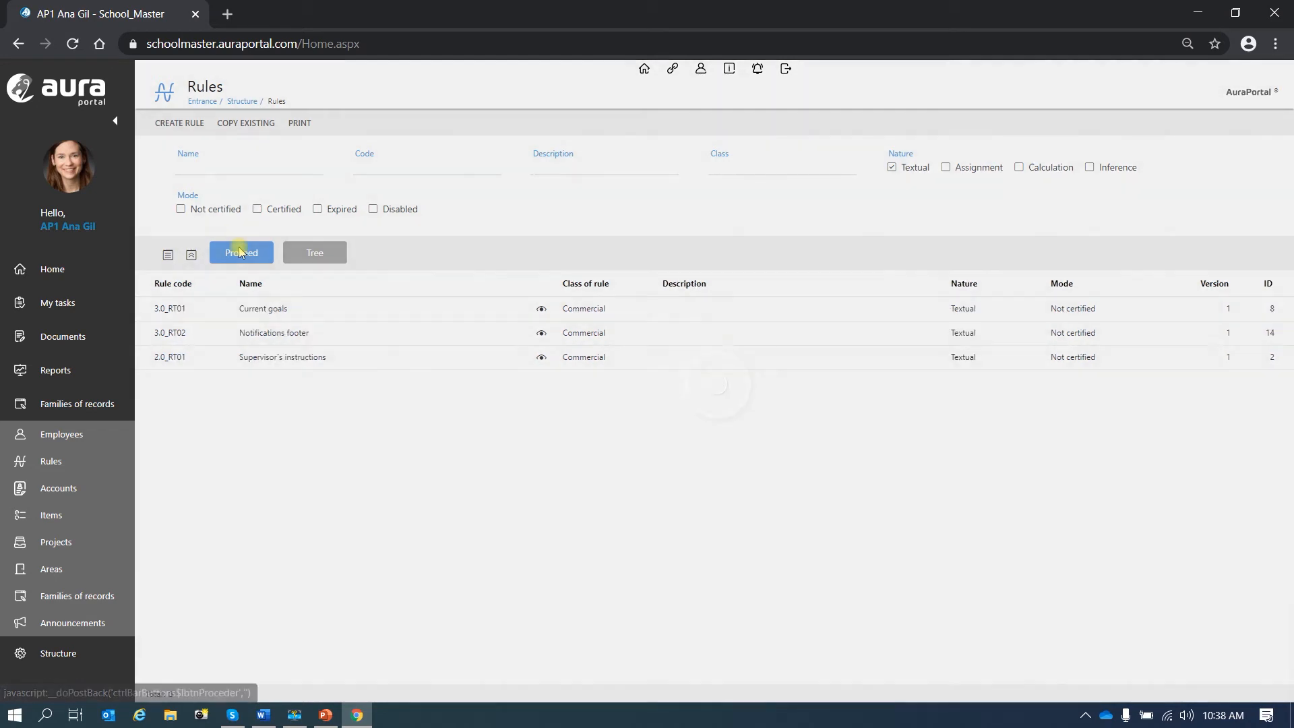
Open the definition of the Supervisor's instructions rule and delete the "3.- Reasons for the rejection" line
{"action": "left_click", "coordinate": [283, 358]}
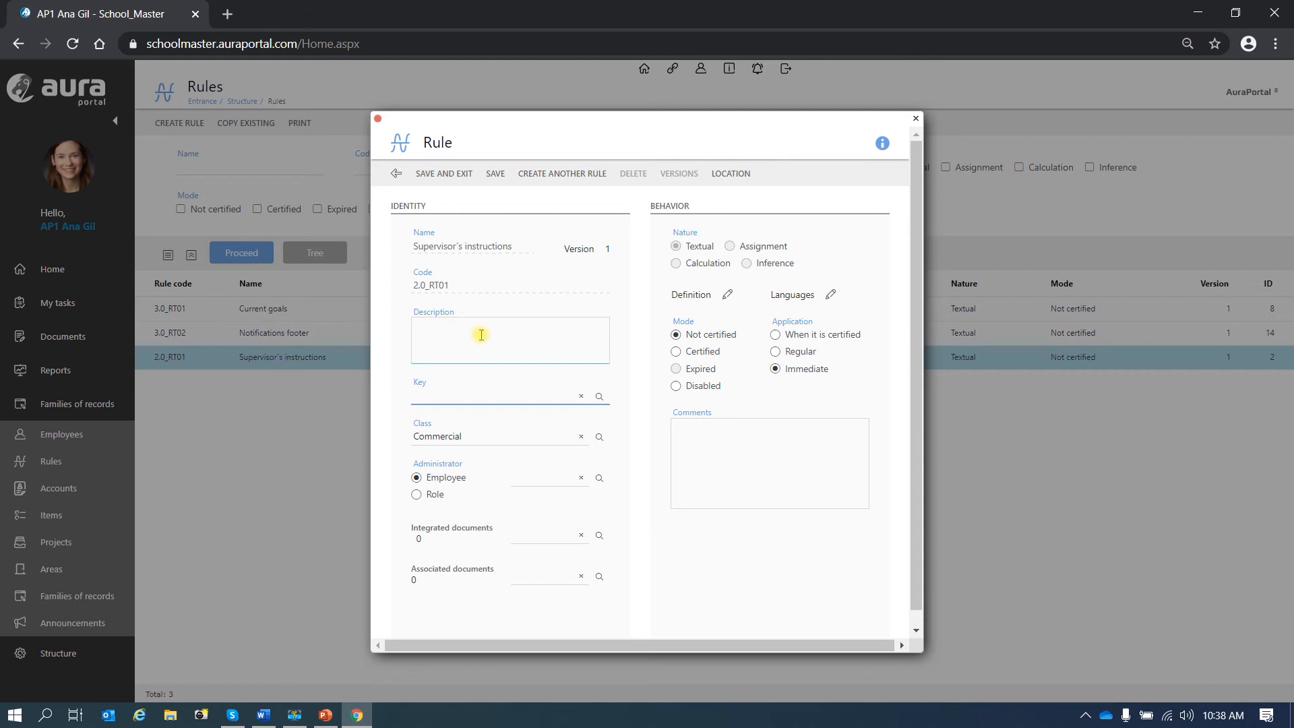
{"action": "left_click", "coordinate": [729, 297]}
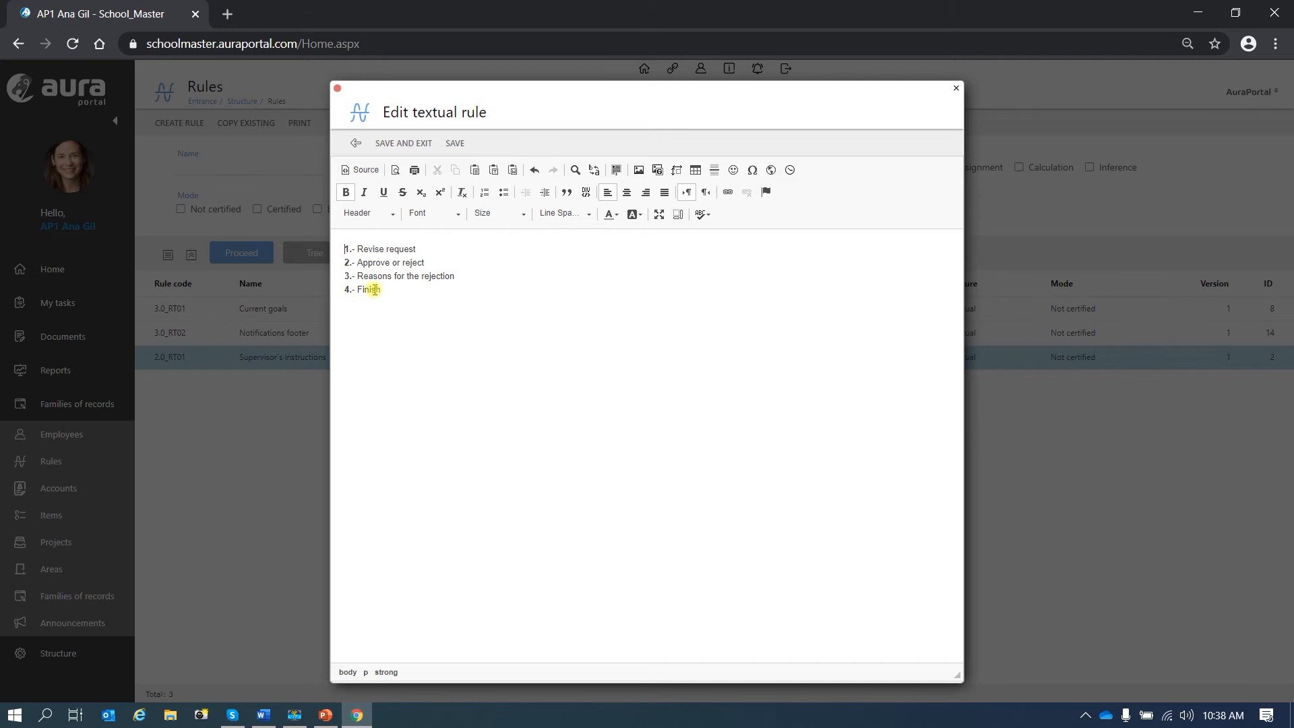
{"action": "left_click_drag", "start_coordinate": [457, 278], "coordinate": [358, 277]}
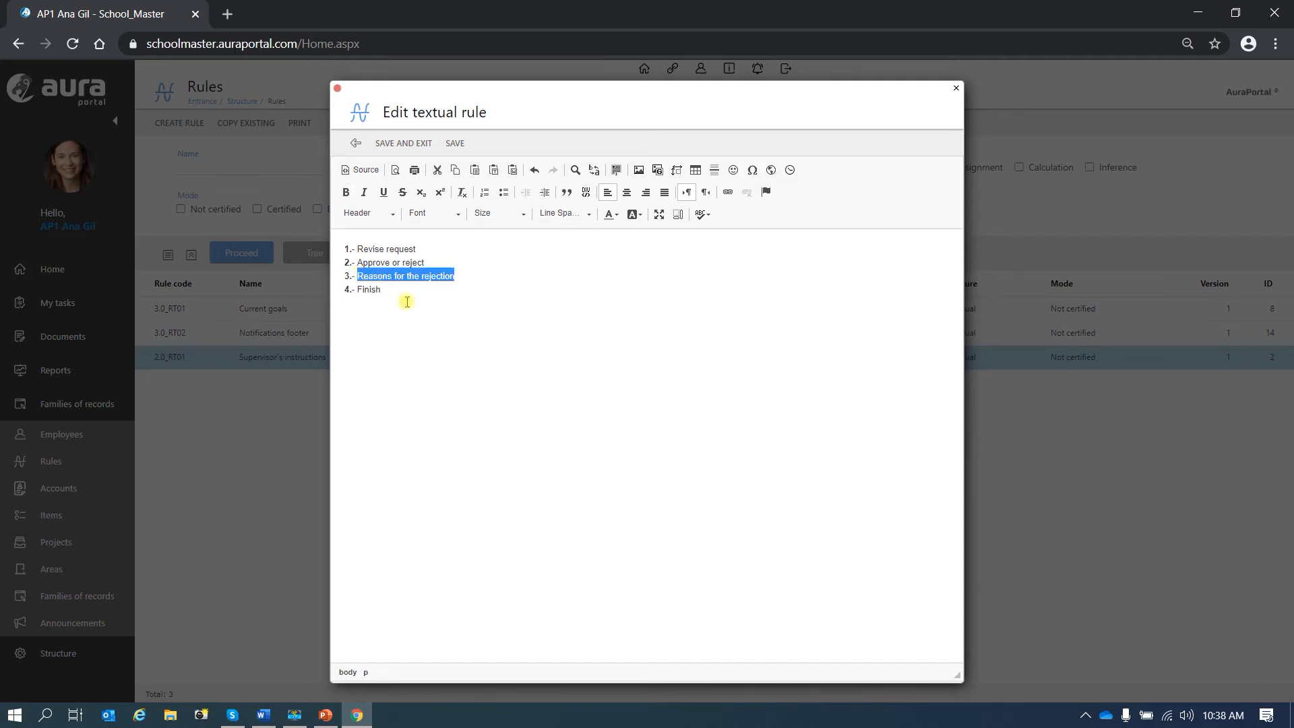
{"action": "key", "text": "Delete"}
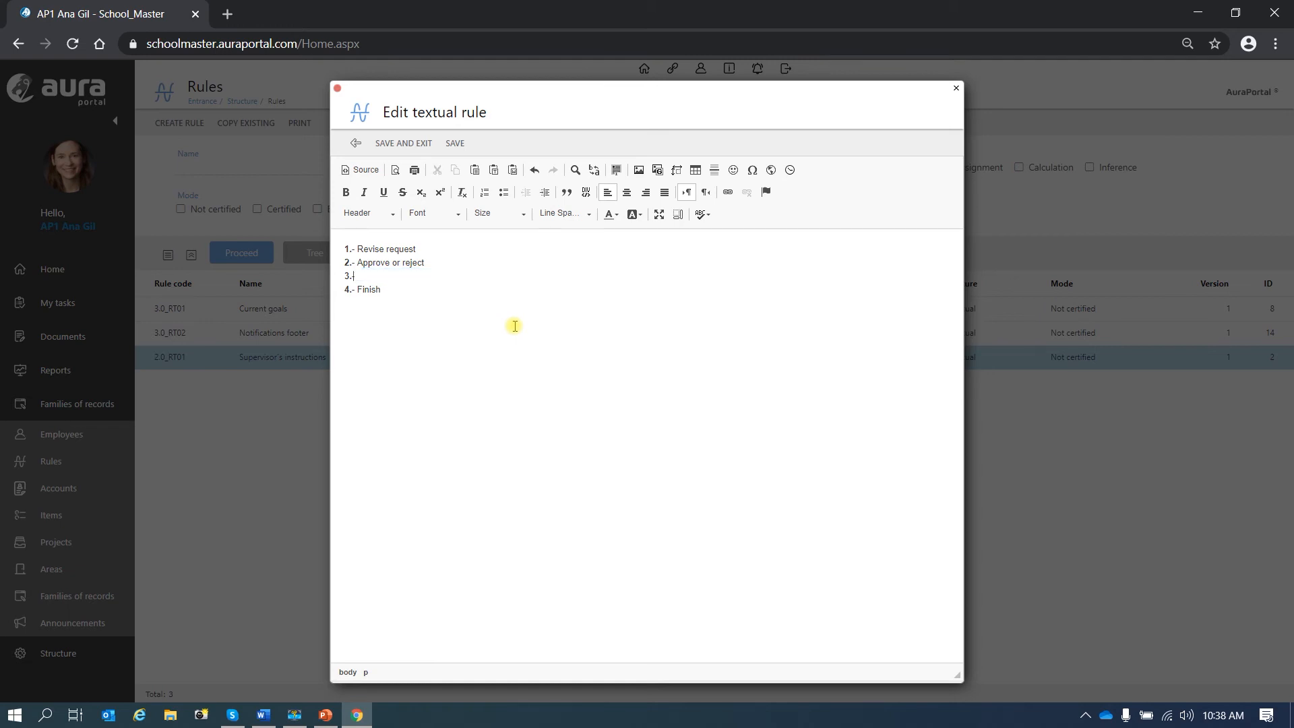
{"action": "key", "text": "BackSpace"}
{"action": "key", "text": "BackSpace"}
{"action": "key", "text": "BackSpace"}
{"action": "key", "text": "BackSpace"}
Renumber the Finish line as 3, then save and exit the Supervisor's instructions rule
{"action": "left_click", "coordinate": [350, 277]}
{"action": "key", "text": "BackSpace"}
{"action": "key", "text": "BackSpace"}
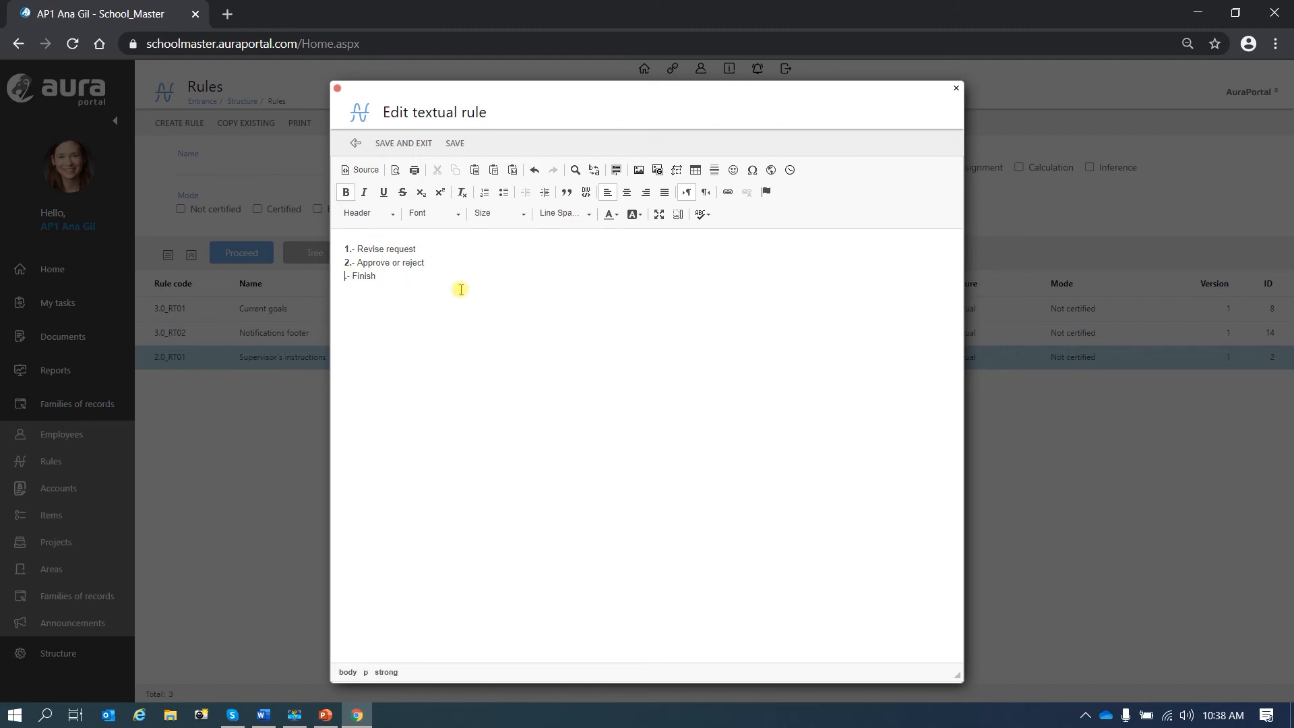
{"action": "type", "text": "3"}
{"action": "left_click", "coordinate": [416, 146]}
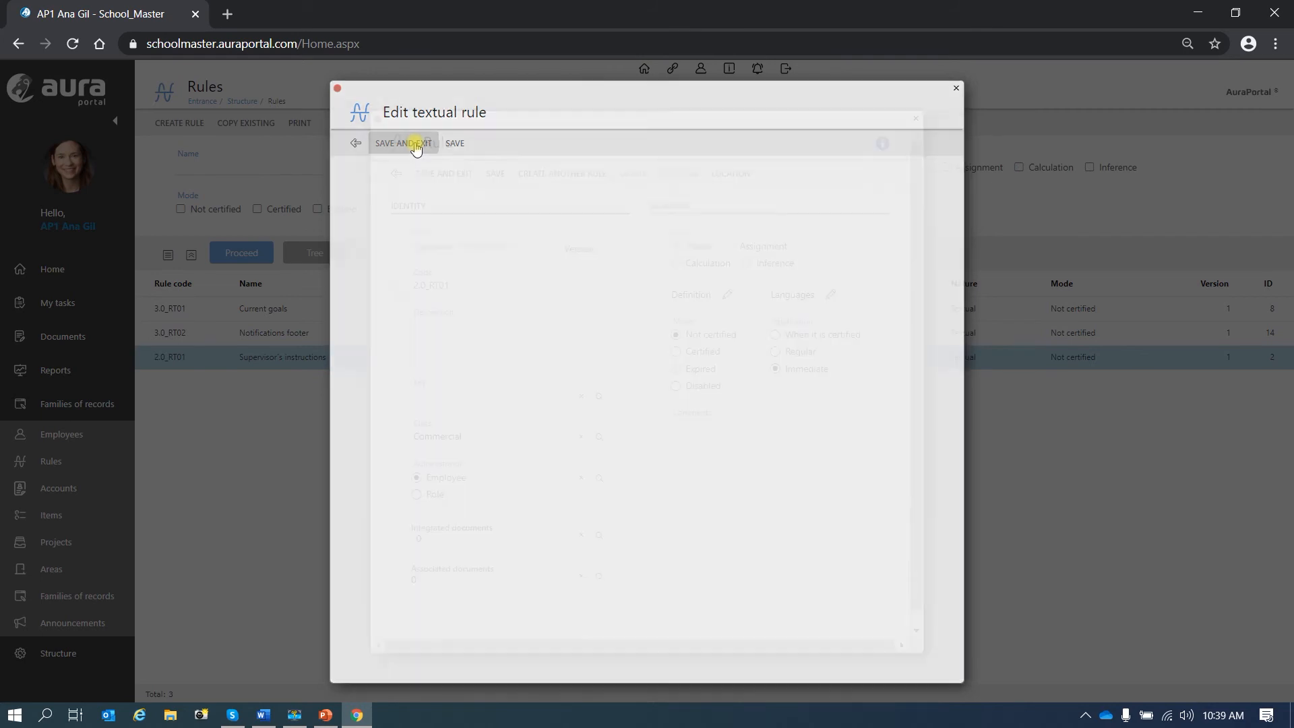
{"action": "left_click", "coordinate": [444, 174]}
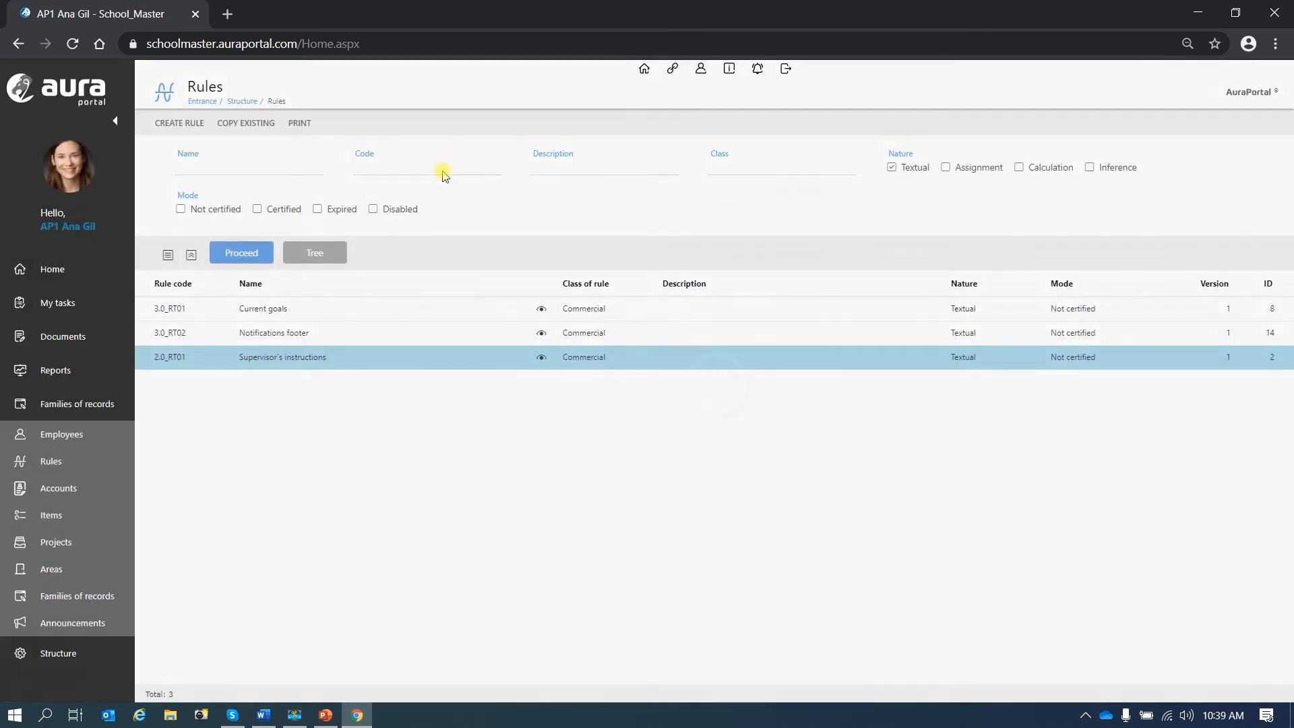
Check the instructions in the 2020-04-22 "Supervisor Approves or rejects" task, then close it
{"action": "left_click", "coordinate": [64, 311]}
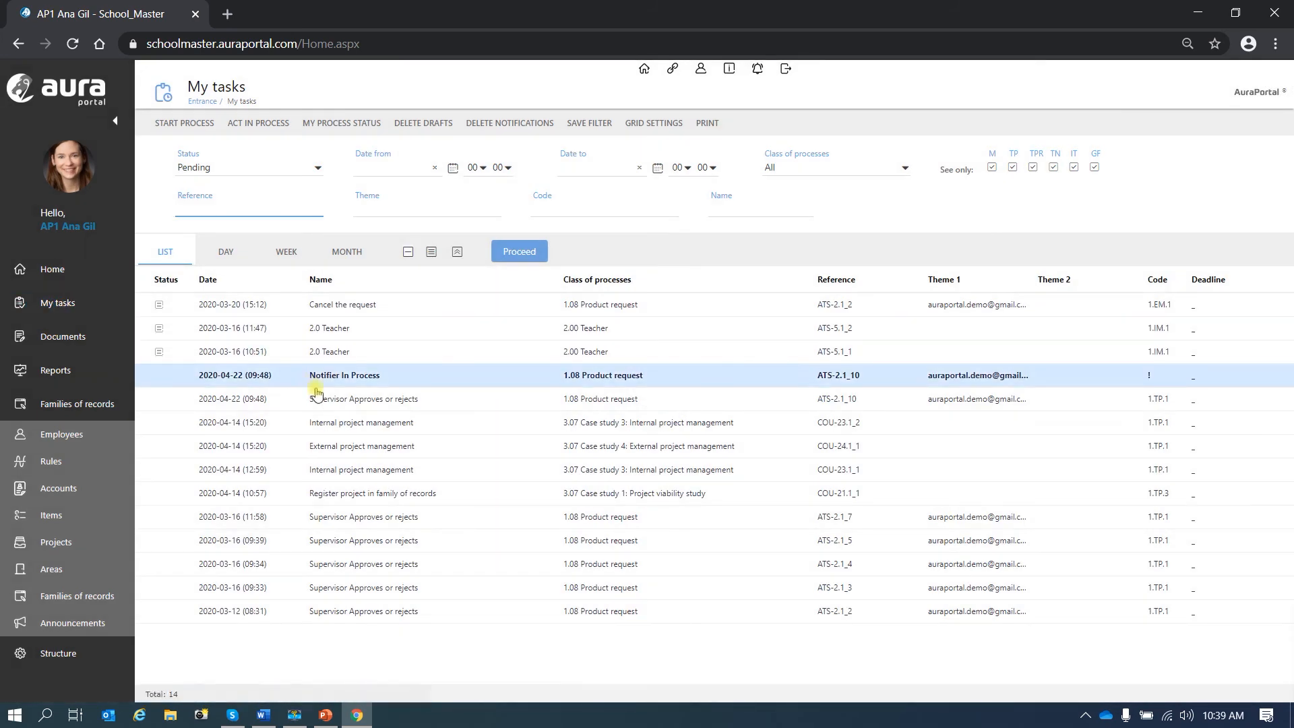
{"action": "left_click", "coordinate": [370, 400]}
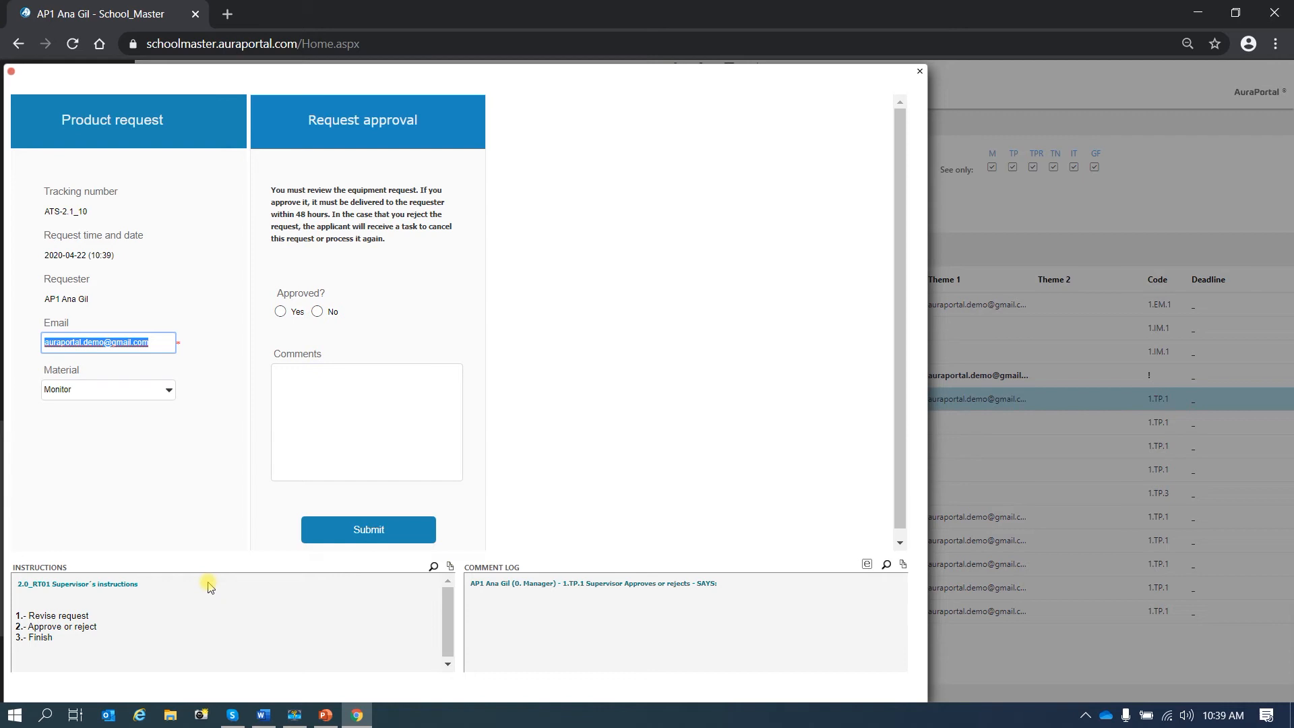
{"action": "left_click", "coordinate": [12, 72]}
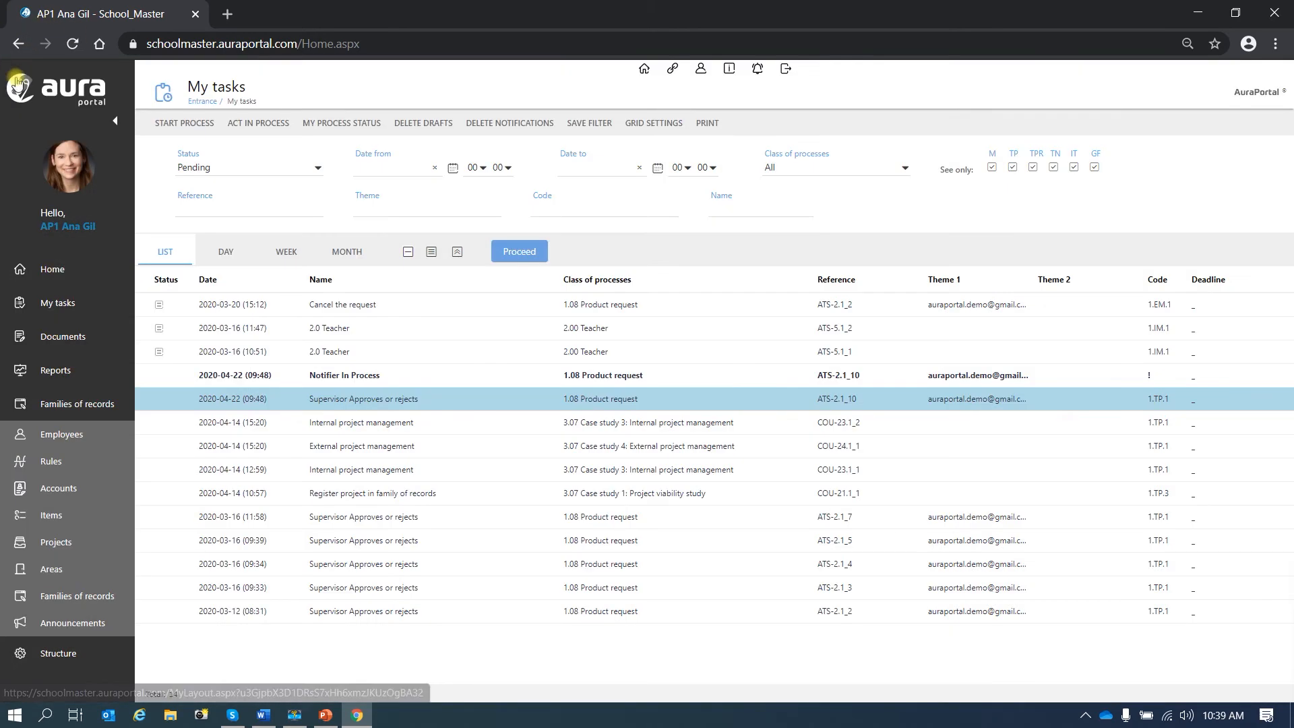
{"action": "left_click", "coordinate": [74, 405]}
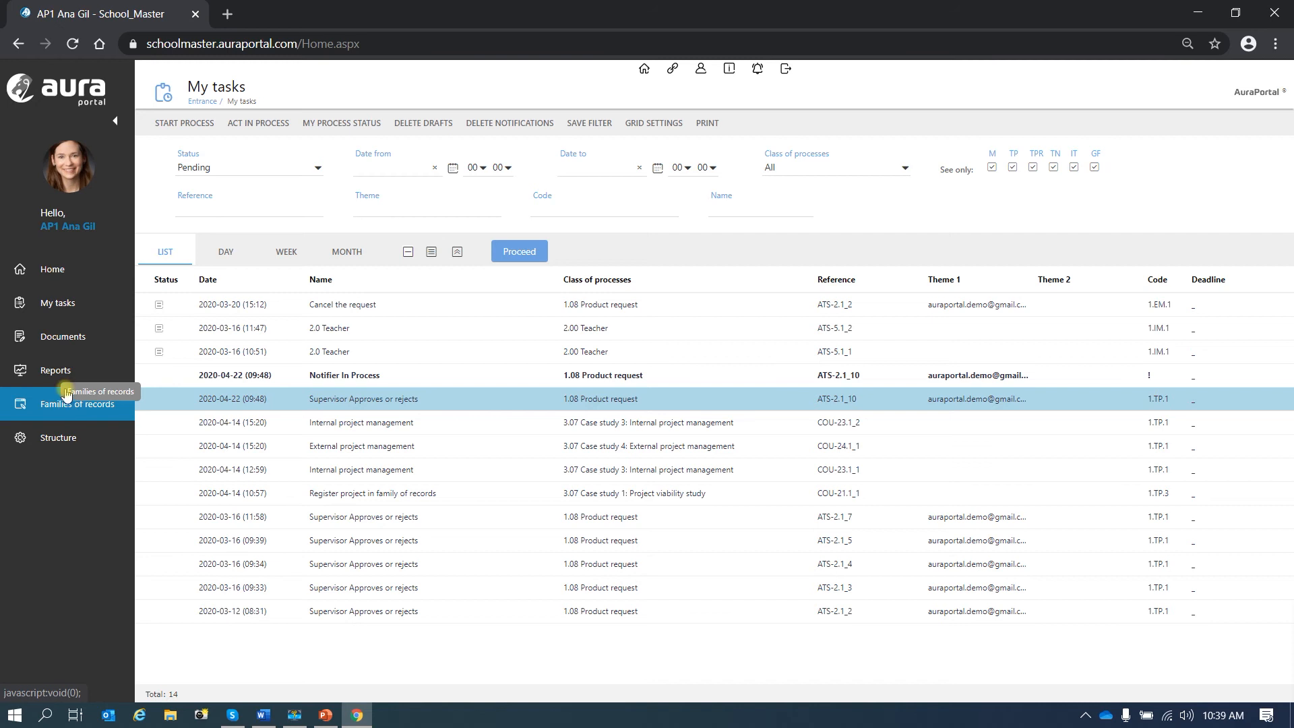
{"action": "left_click", "coordinate": [68, 407]}
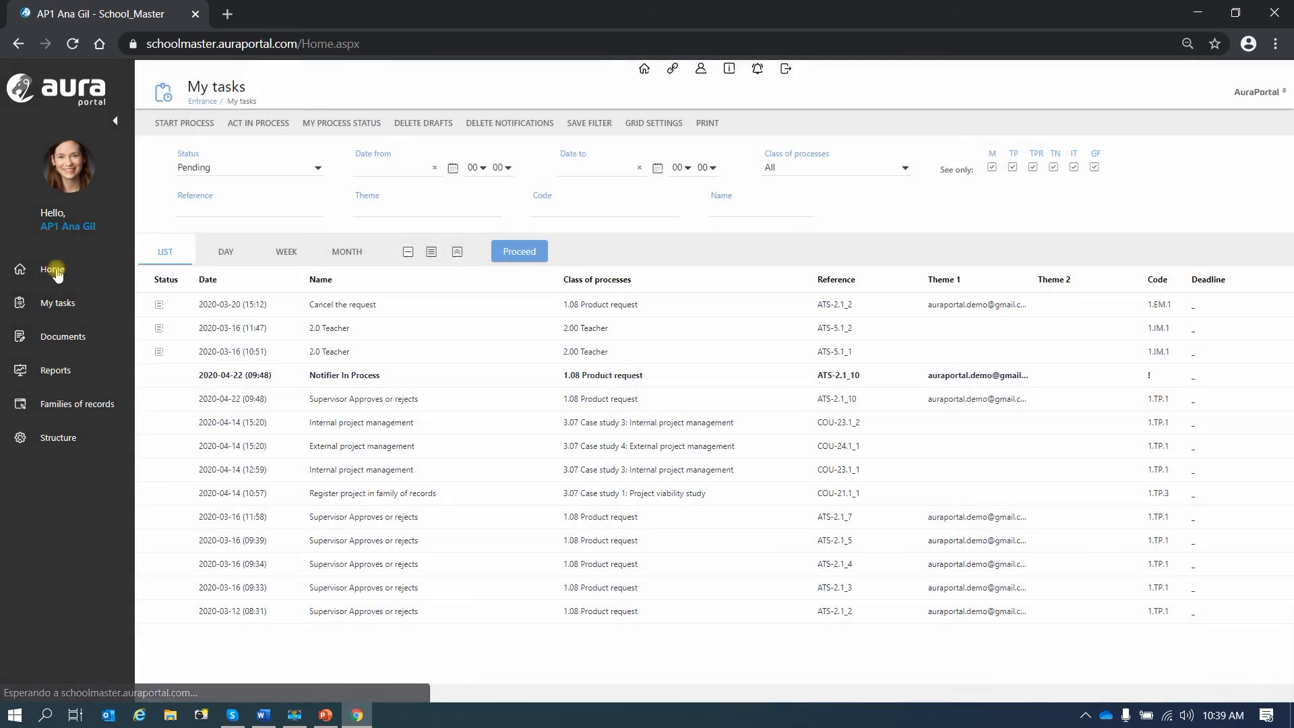
{"action": "left_click", "coordinate": [332, 351]}
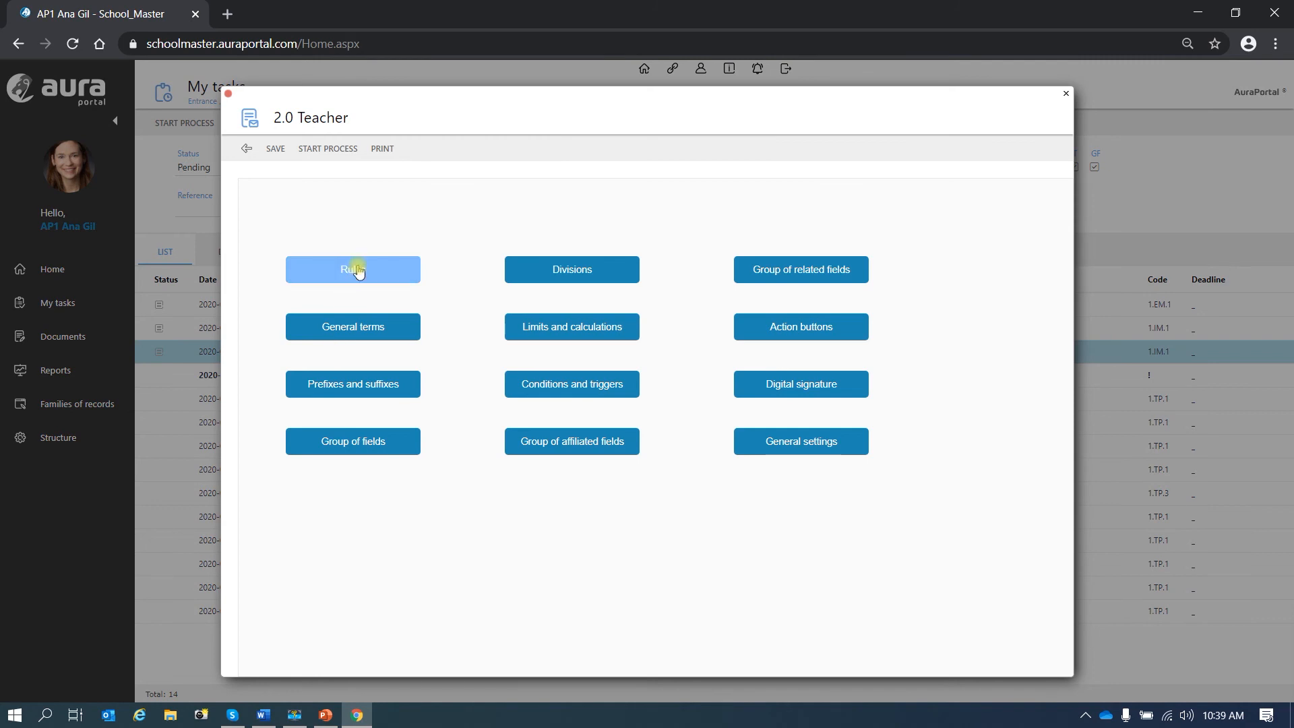
{"action": "left_click", "coordinate": [357, 270]}
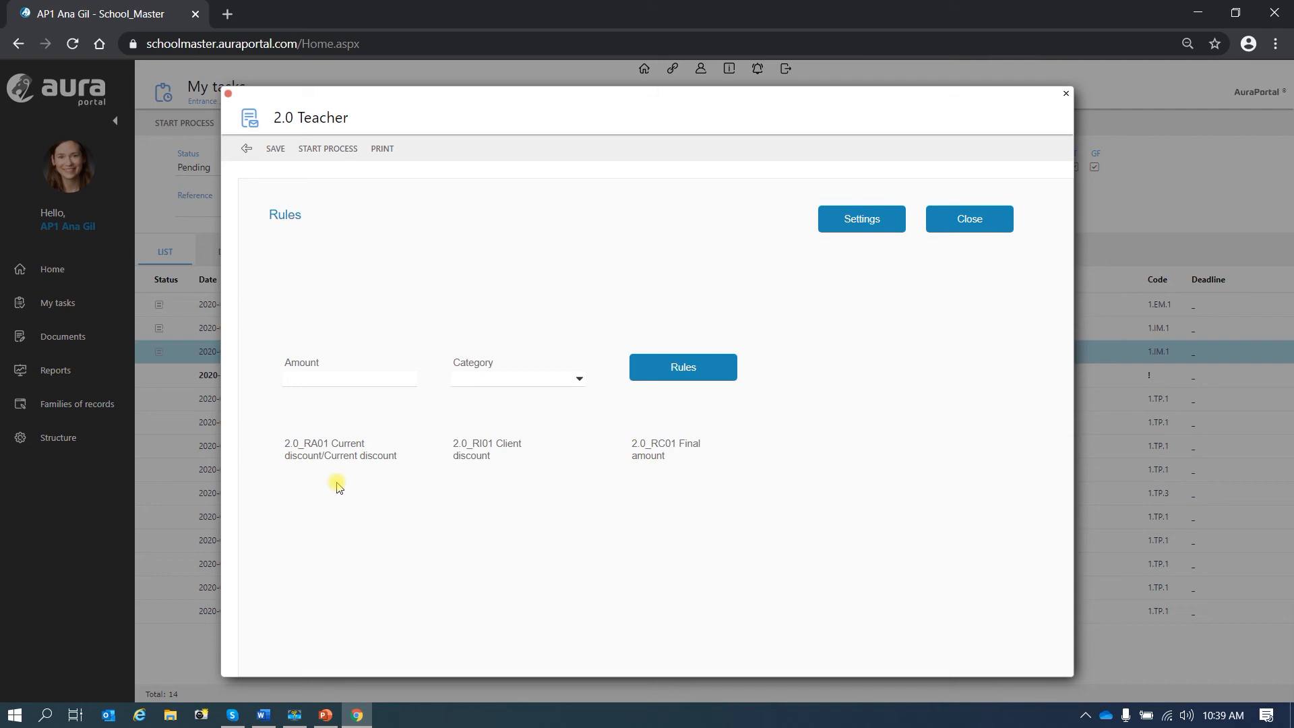
Run the rules with an amount of 0.00 and again with 1000, leaving the category empty
{"action": "left_click", "coordinate": [349, 377]}
{"action": "left_click", "coordinate": [338, 412]}
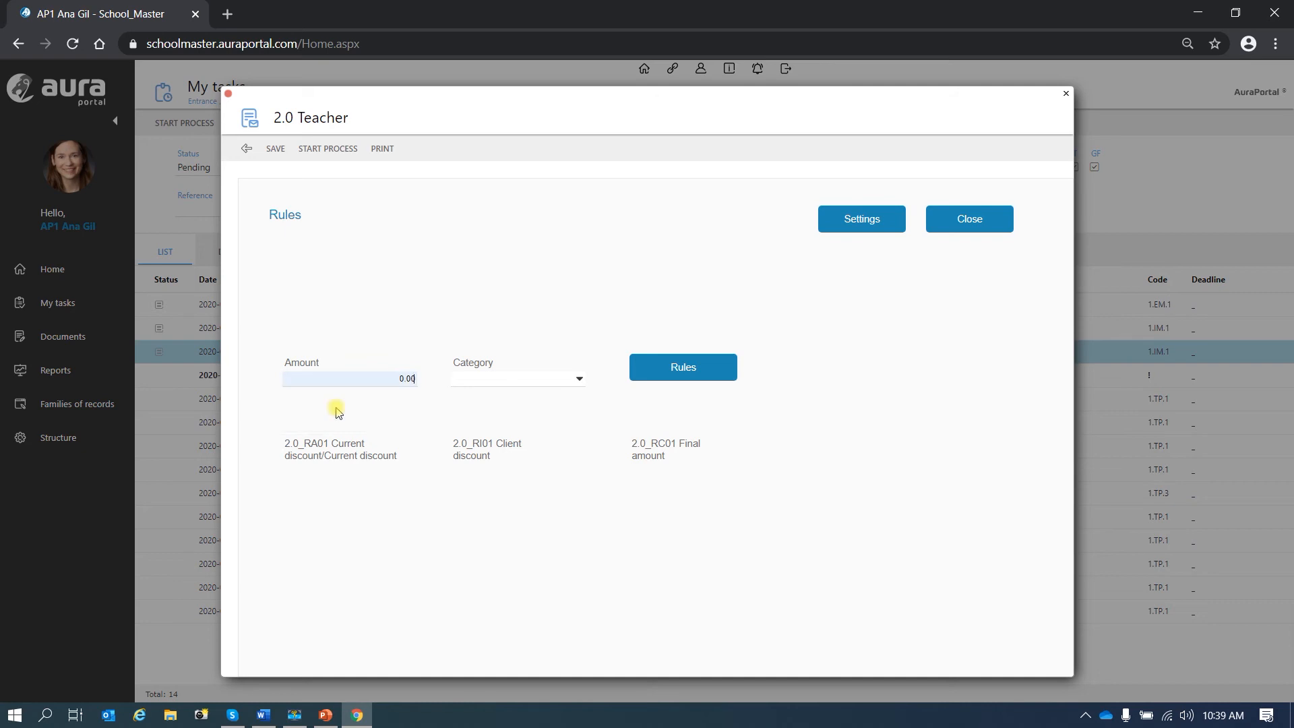
{"action": "left_click", "coordinate": [688, 373]}
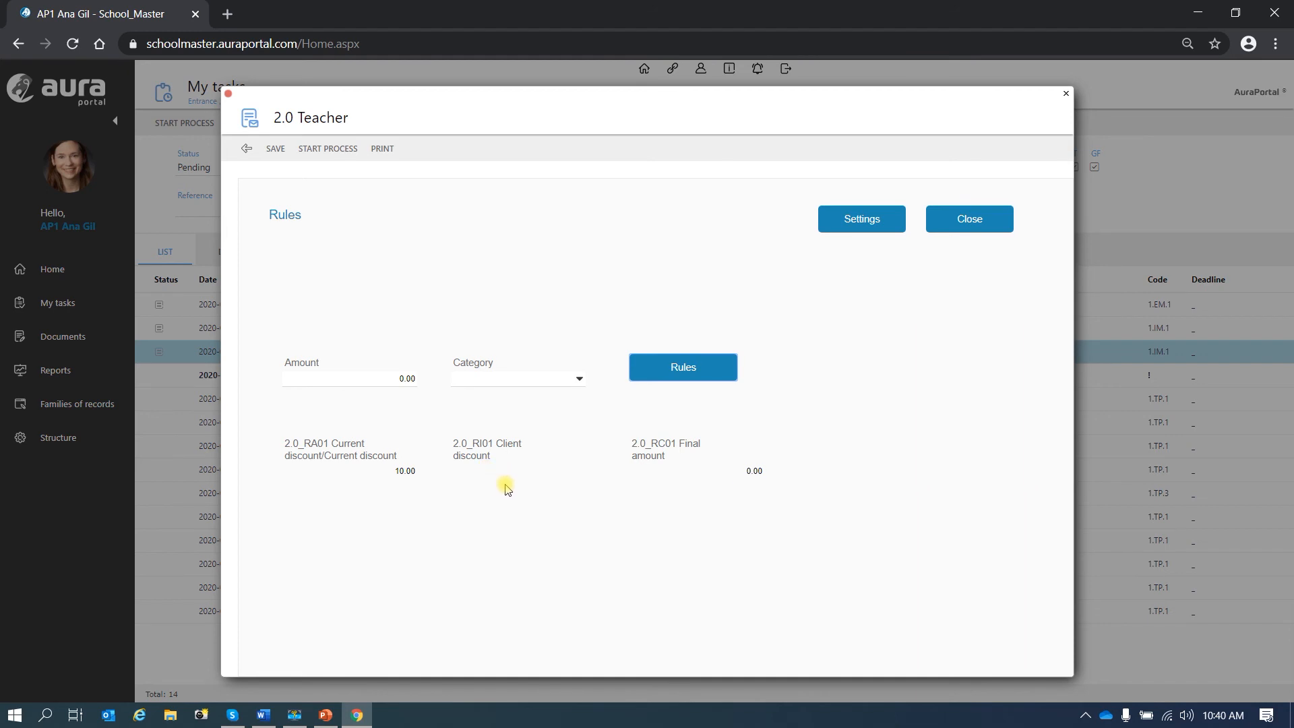
{"action": "left_click", "coordinate": [402, 379]}
{"action": "type", "text": "1000"}
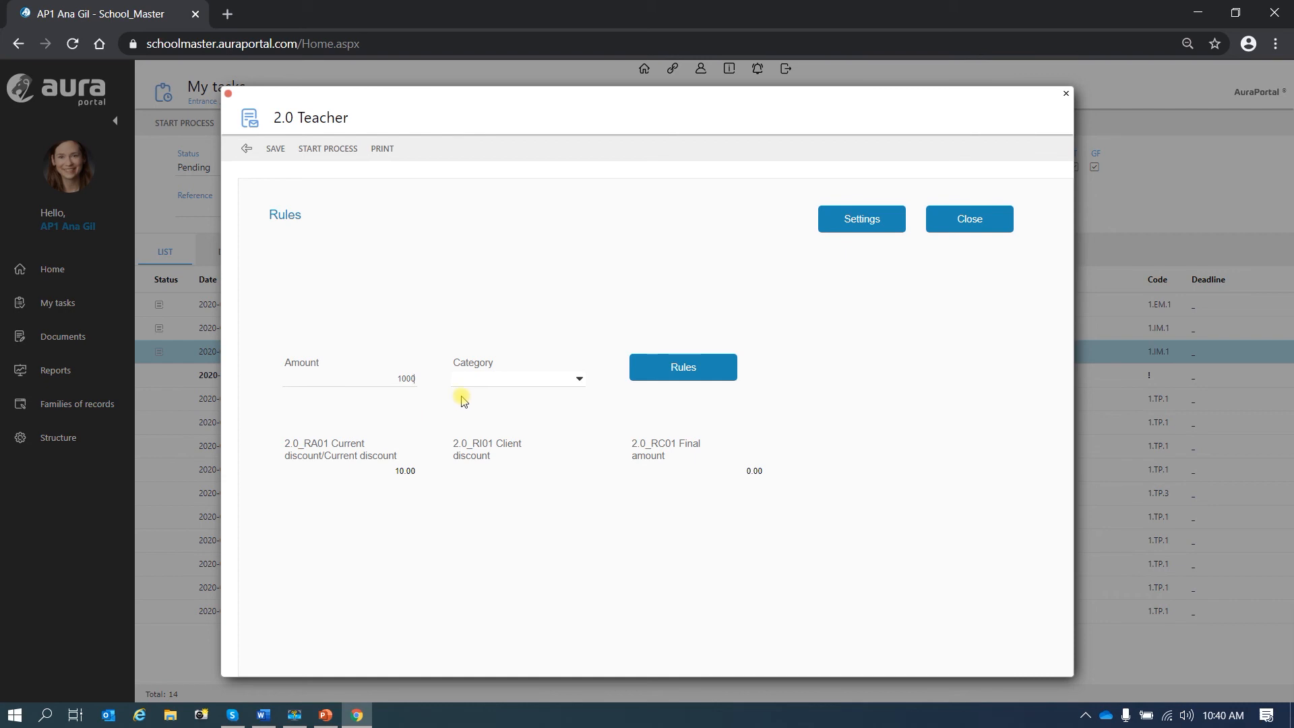
{"action": "left_click", "coordinate": [674, 370]}
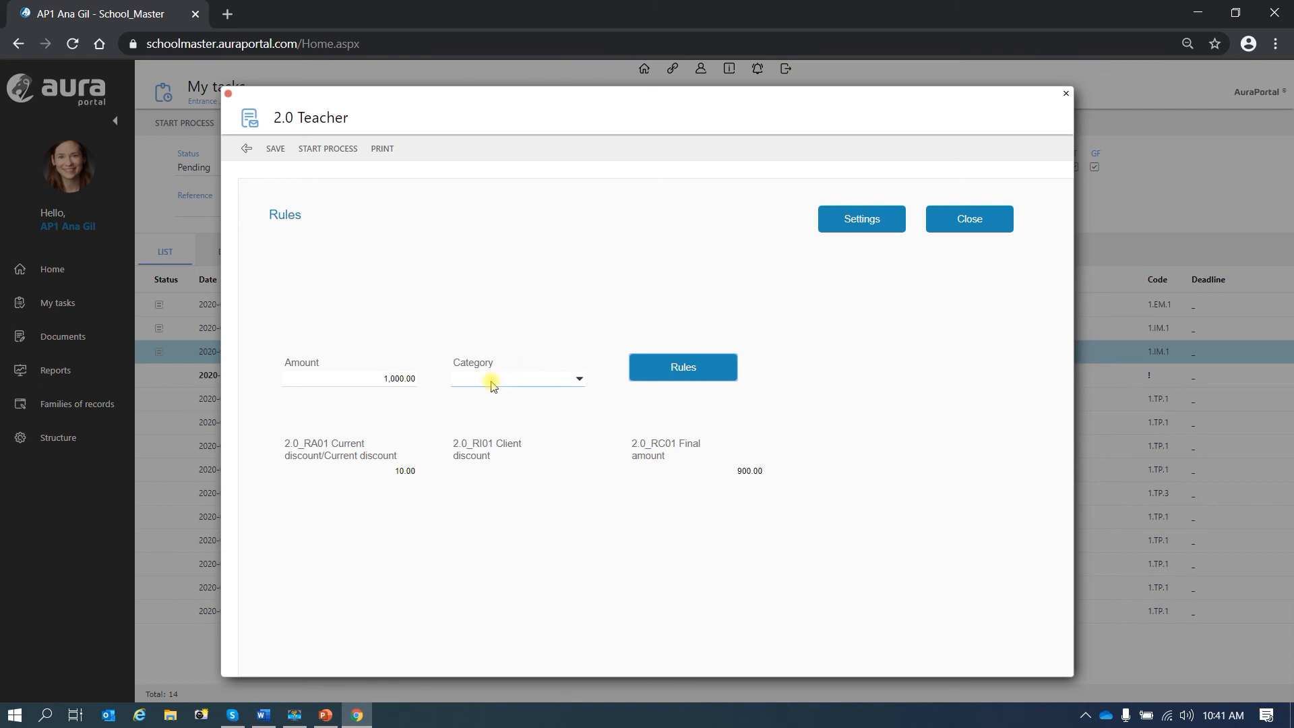
Set the category to Category A and run the rules
{"action": "left_click", "coordinate": [578, 380]}
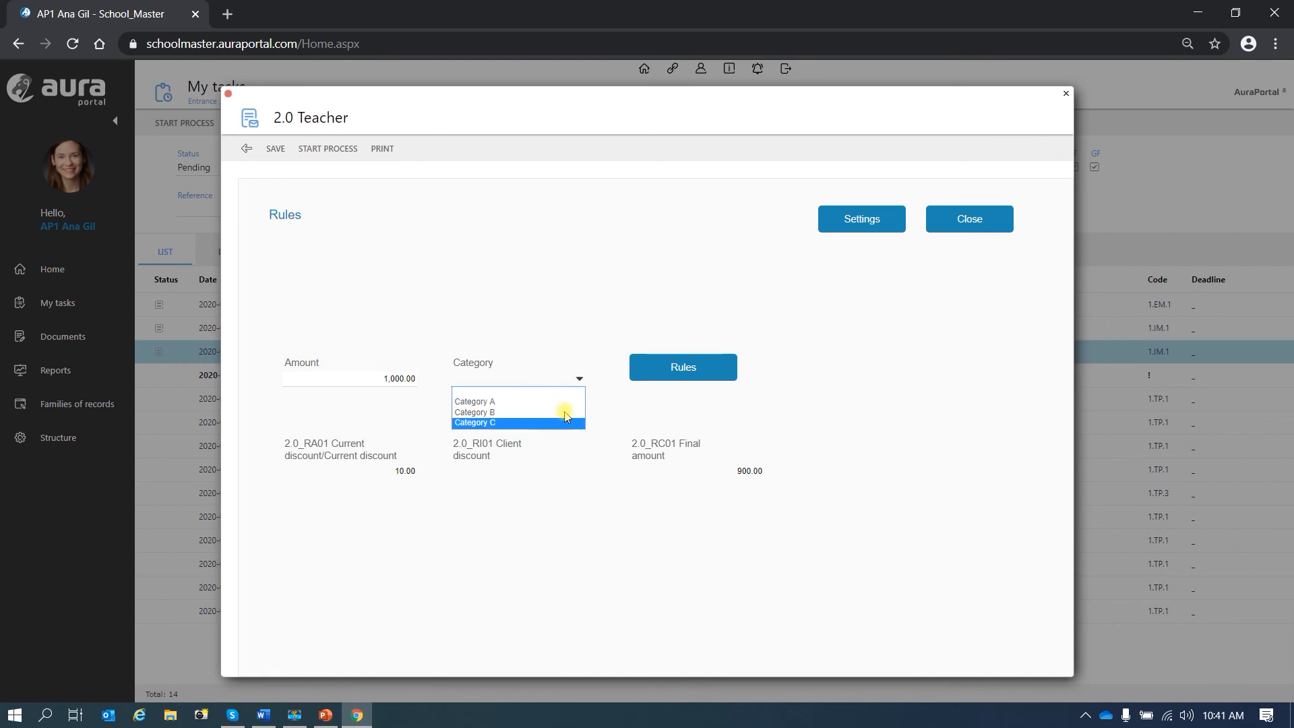
{"action": "left_click", "coordinate": [579, 376]}
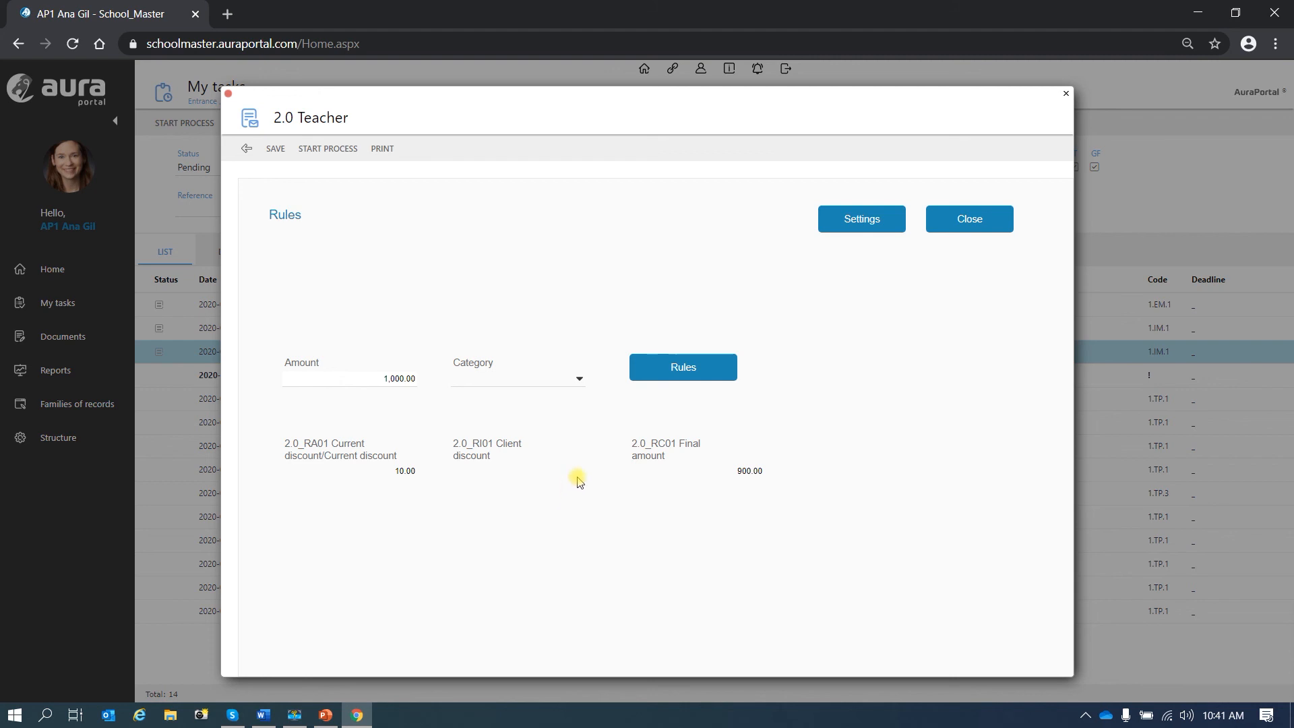
{"action": "left_click", "coordinate": [580, 380]}
{"action": "left_click", "coordinate": [580, 379]}
{"action": "left_click", "coordinate": [523, 403]}
{"action": "left_click", "coordinate": [677, 368]}
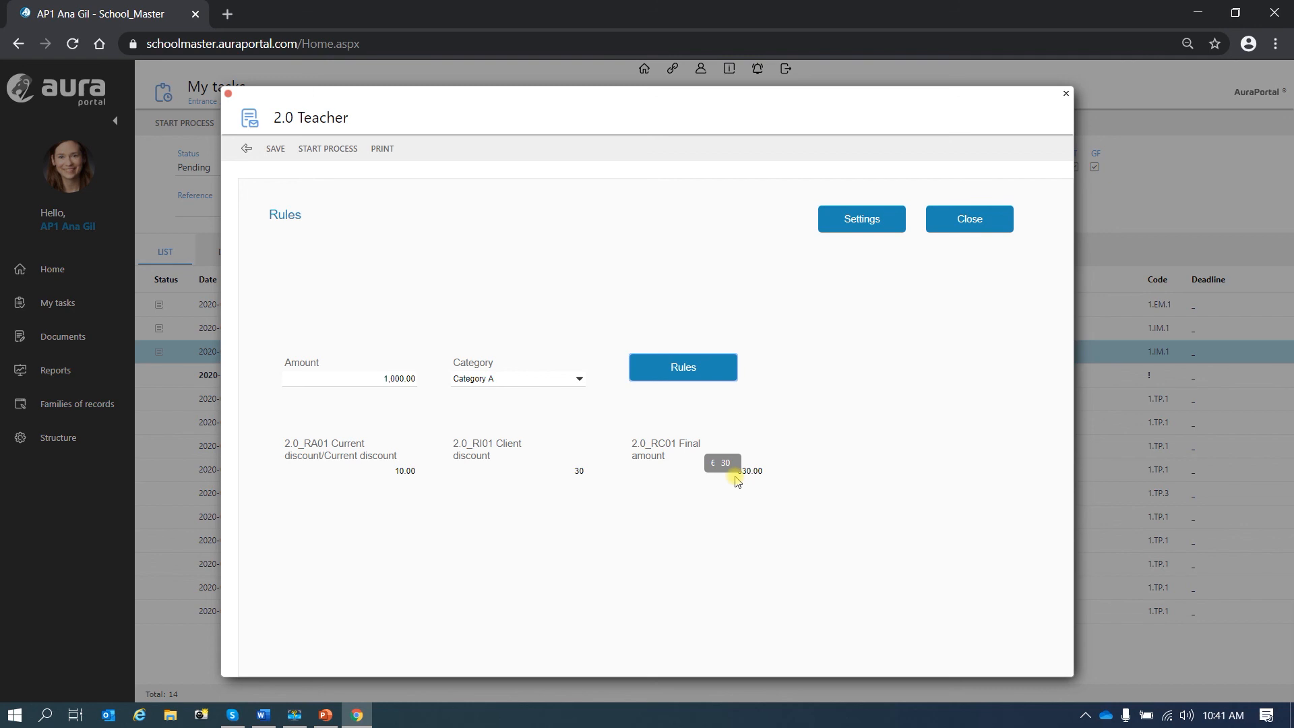
Run the rules for Category B and again for Category C
{"action": "left_click", "coordinate": [579, 382]}
{"action": "left_click", "coordinate": [556, 408]}
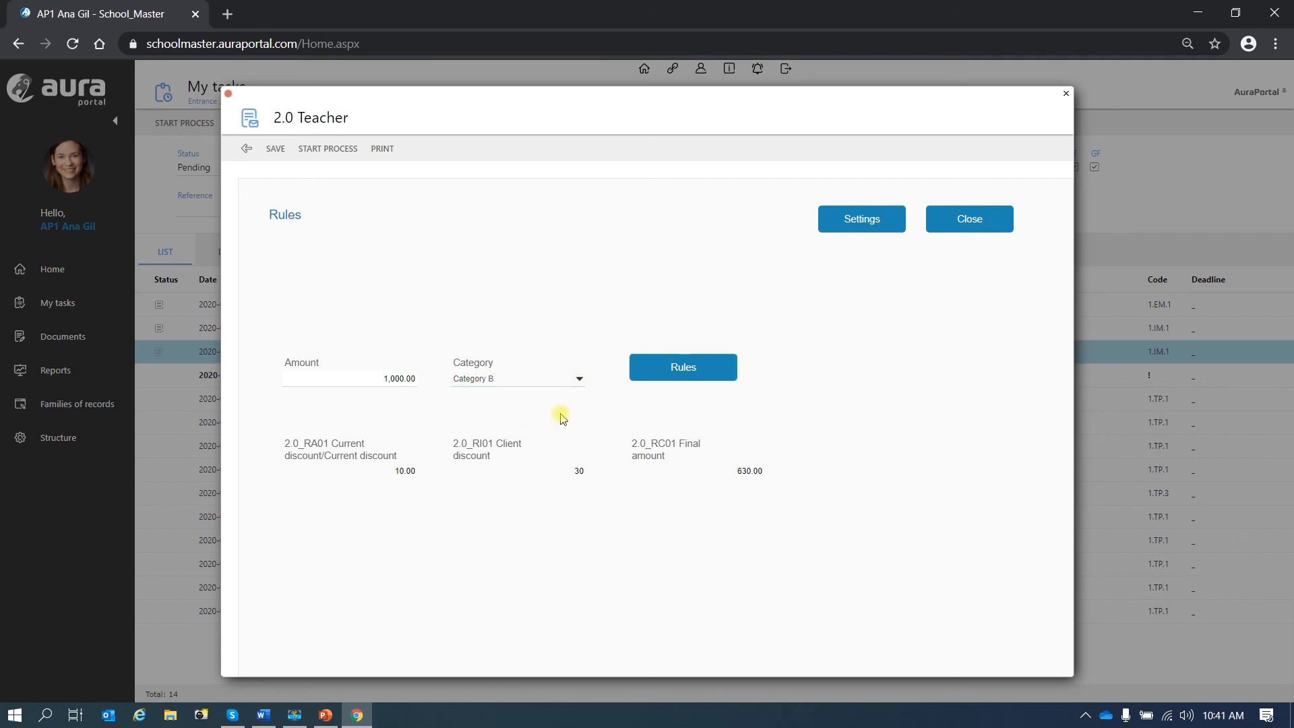
{"action": "left_click", "coordinate": [681, 377]}
{"action": "left_click", "coordinate": [581, 377]}
{"action": "left_click", "coordinate": [554, 423]}
{"action": "left_click", "coordinate": [668, 373]}
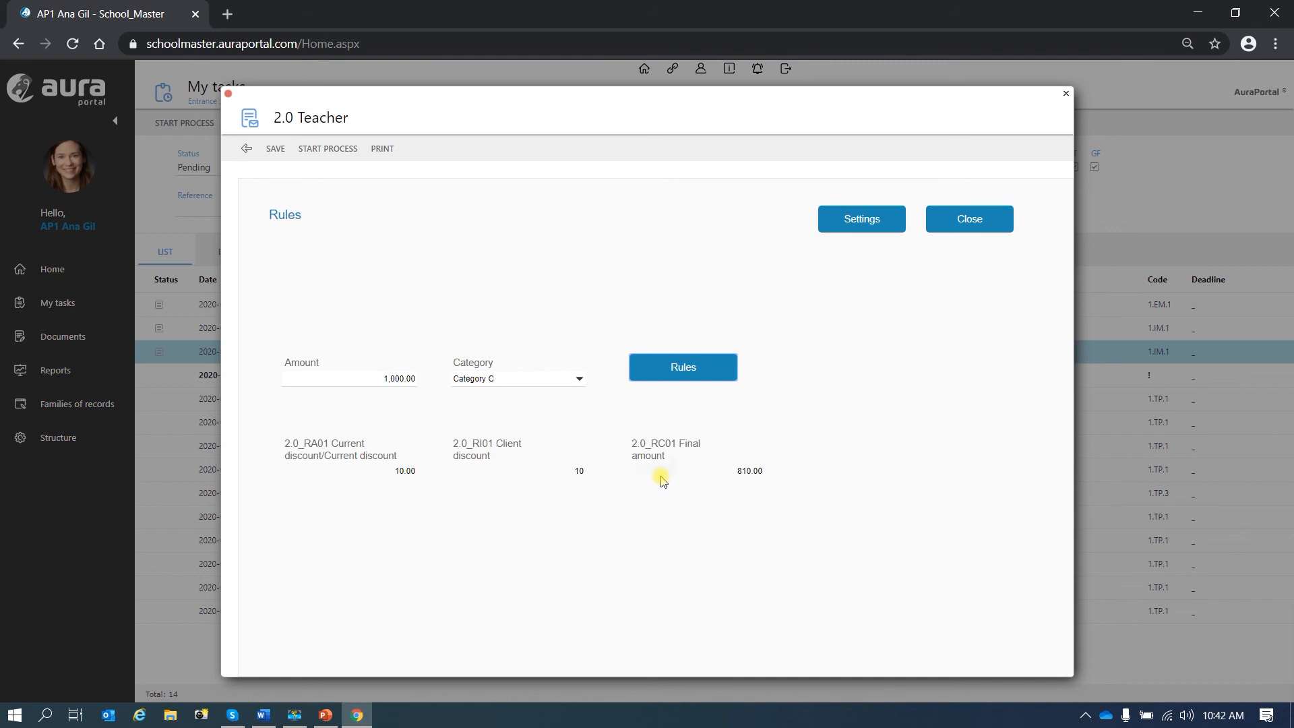
{"action": "left_click", "coordinate": [495, 375]}
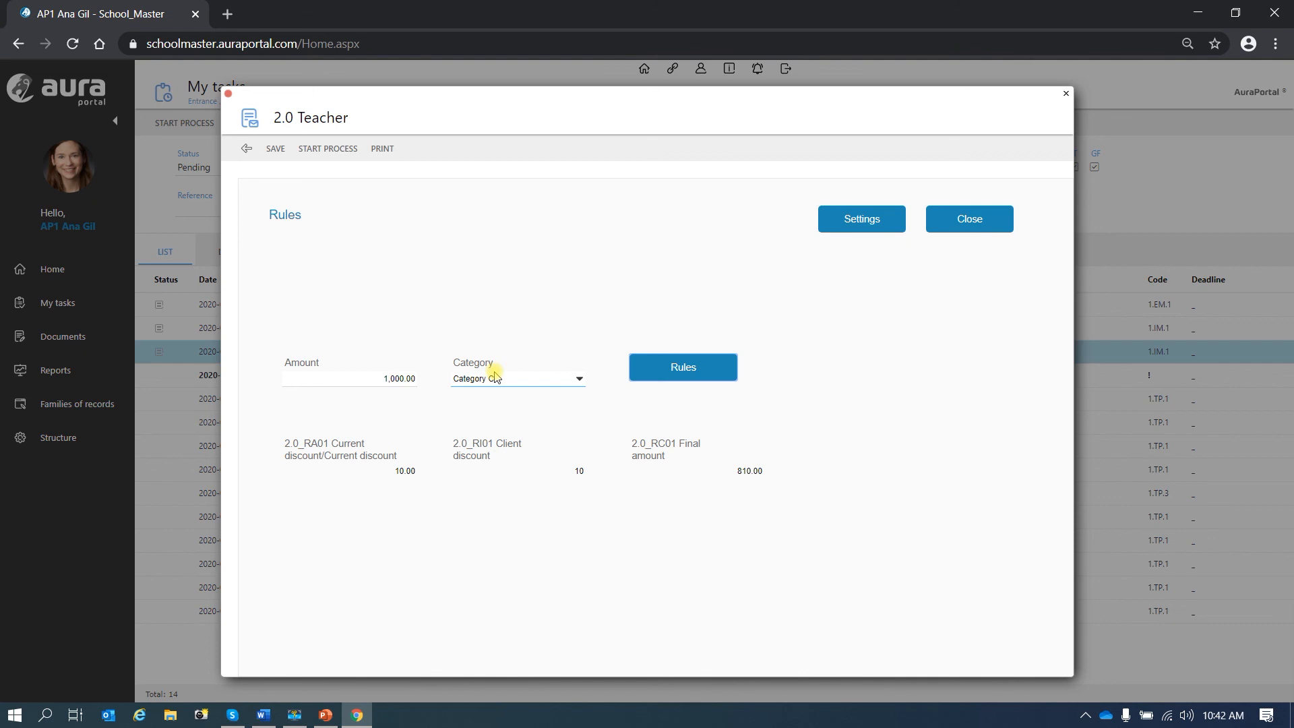